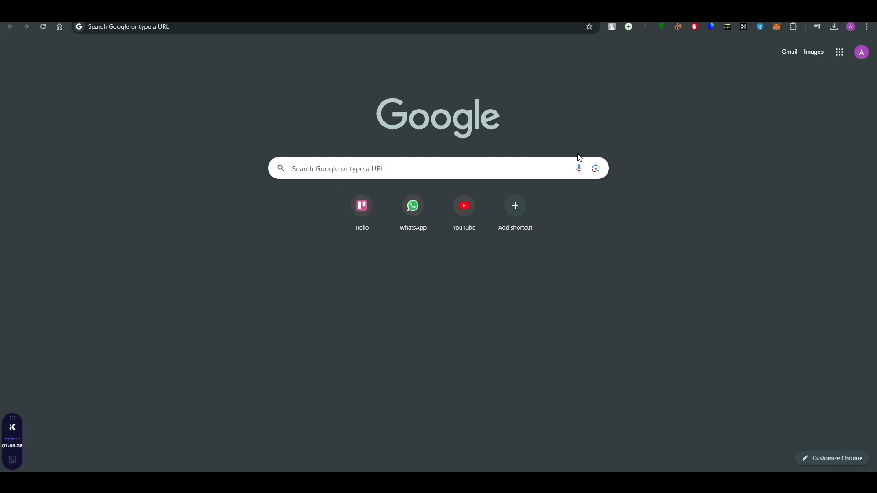
Bring up the OKX Wallet extension panel and show Wallet 01's gear-menu options.
click(742, 28)
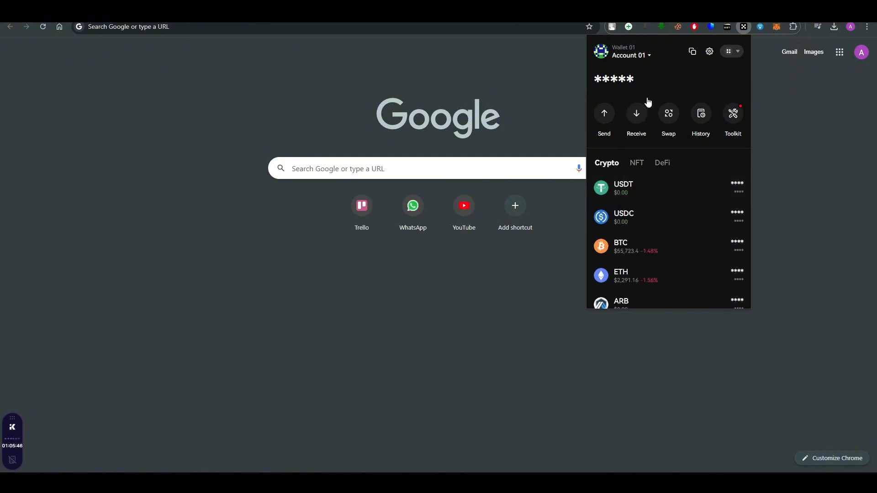
click(711, 52)
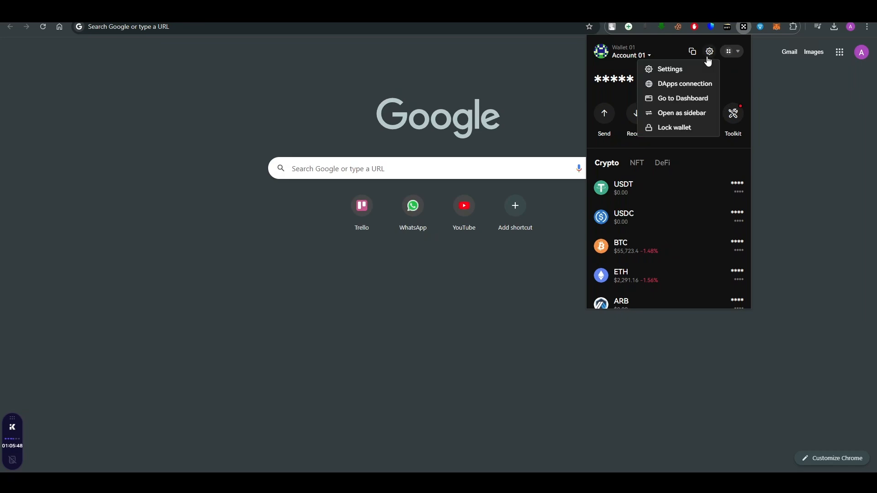
click(710, 51)
click(710, 52)
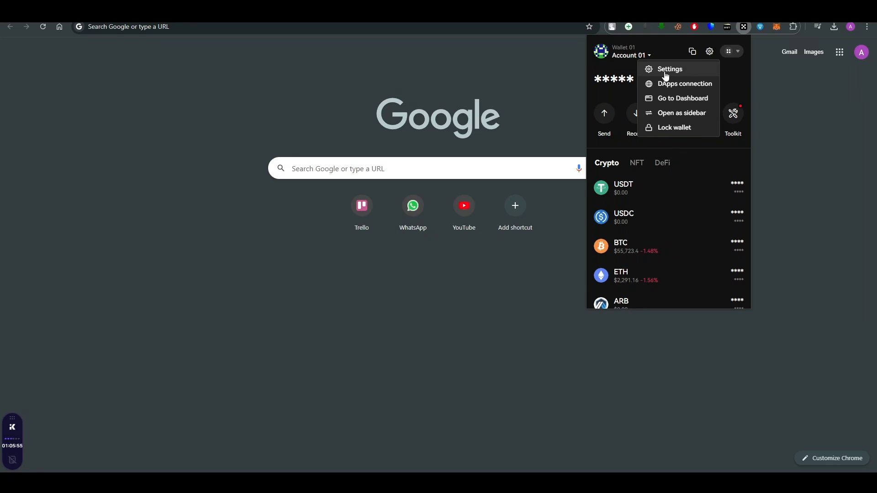
Go to Settings and choose Backup under Wallet security.
click(665, 72)
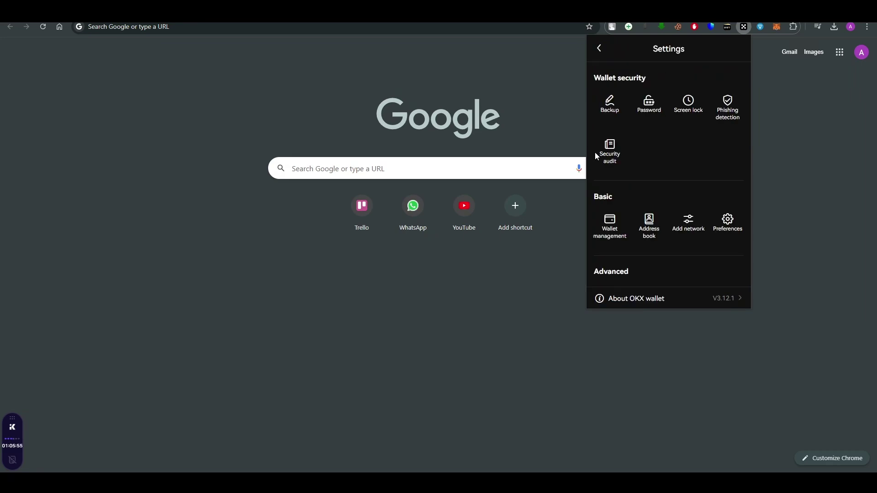
click(610, 102)
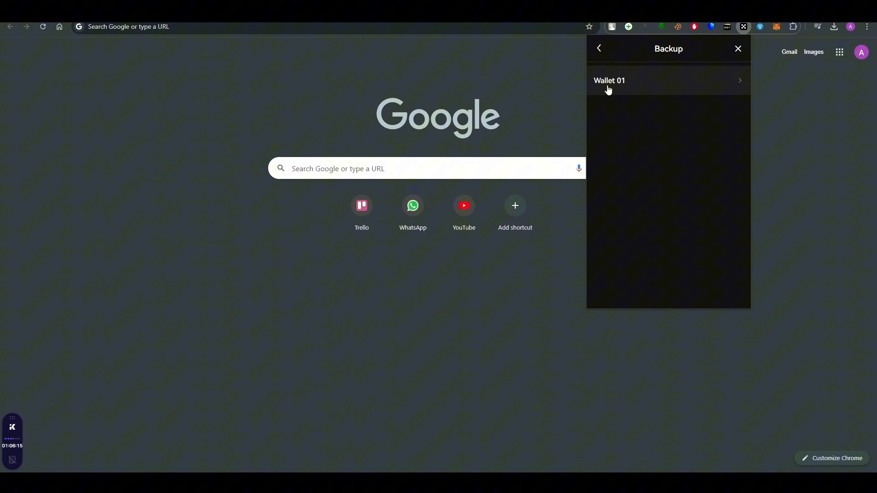
Select Wallet 01 to reach its password-protected seed phrase backup screen.
click(608, 86)
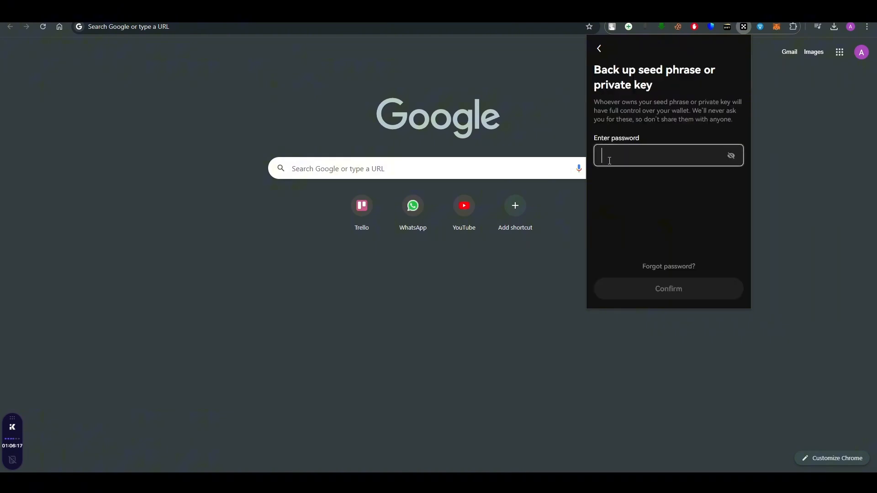